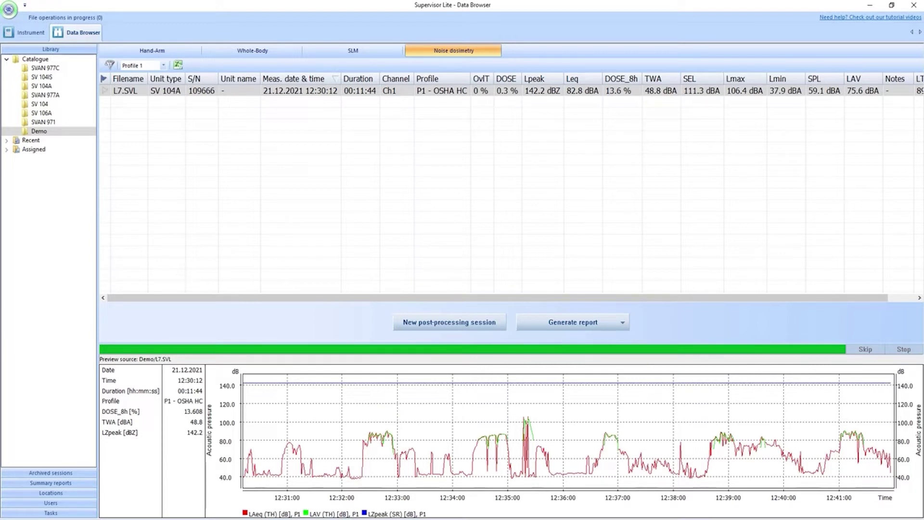
- Select the L7.SVL record in the Demo folder's Noise dosimetry list
{"action": "left_click", "coordinate": [431, 91]}
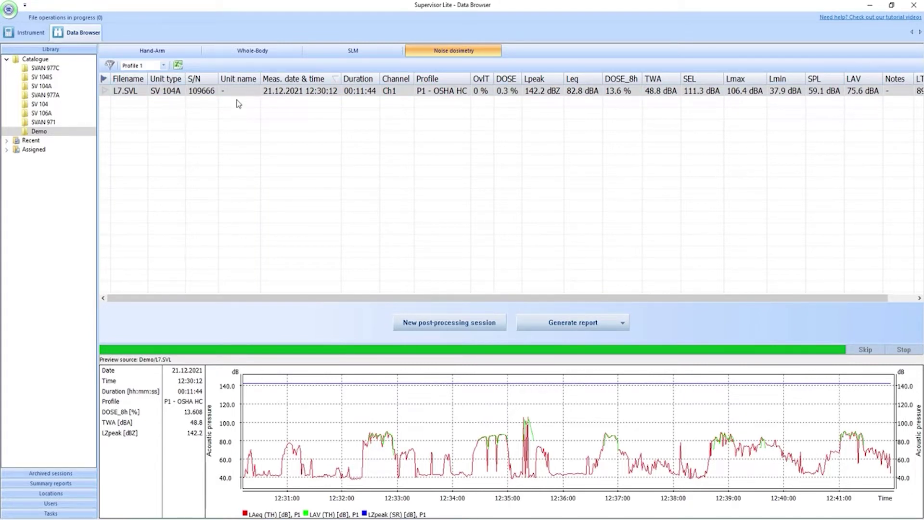
- Start a new L7.SVL post-processing session on the Default template with the validation tool on
{"action": "left_click", "coordinate": [258, 91]}
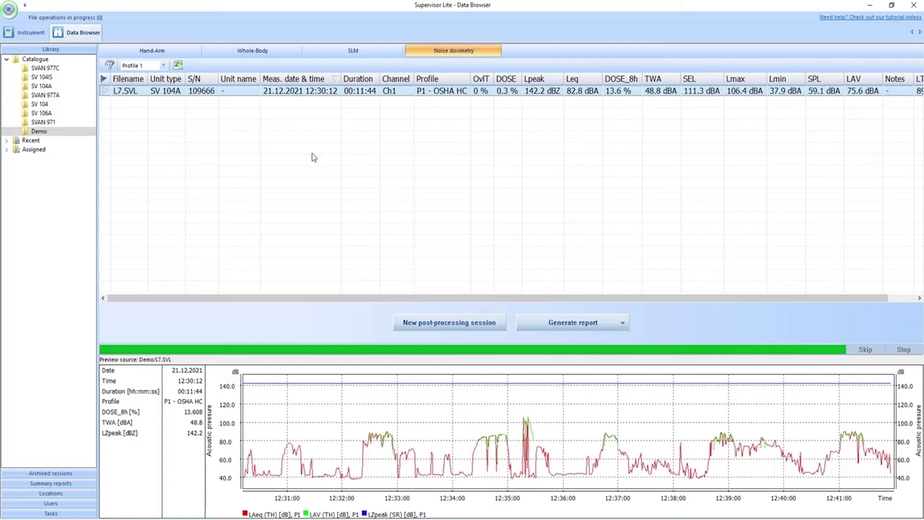
{"action": "left_click", "coordinate": [423, 324]}
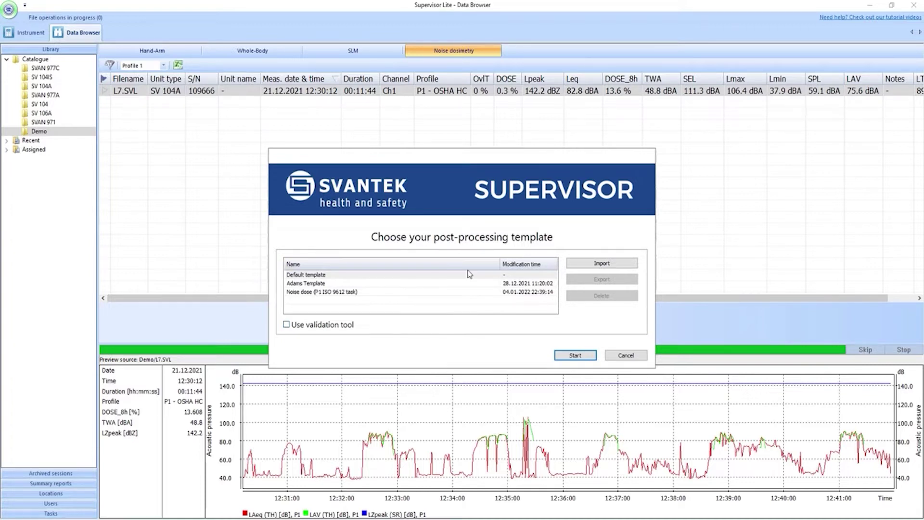
{"action": "left_click", "coordinate": [413, 276]}
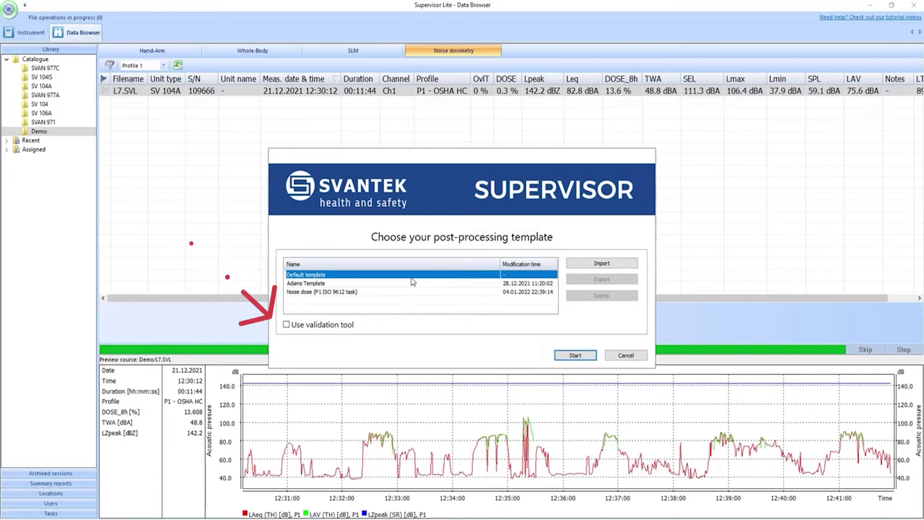
{"action": "left_click", "coordinate": [302, 325]}
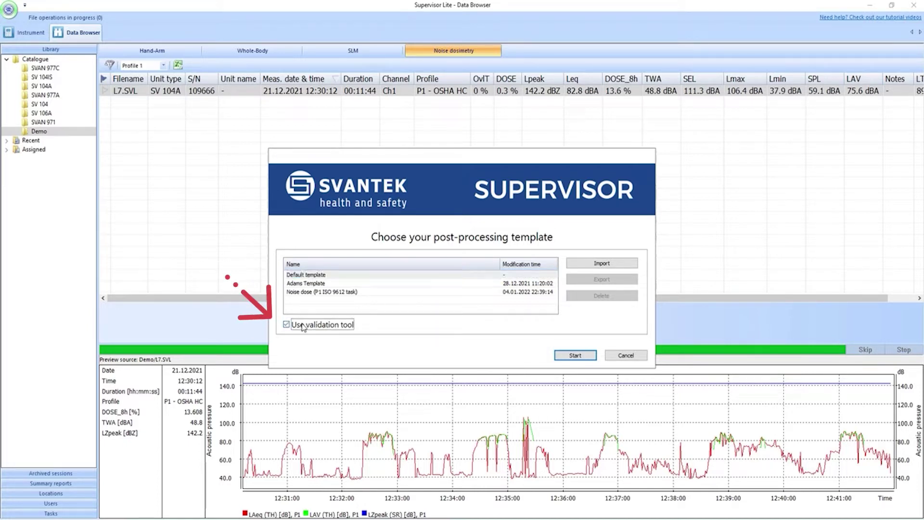
- Create the session and review the 12:34:08, 12:34:40 and 12:35:16 events
{"action": "left_click", "coordinate": [576, 355]}
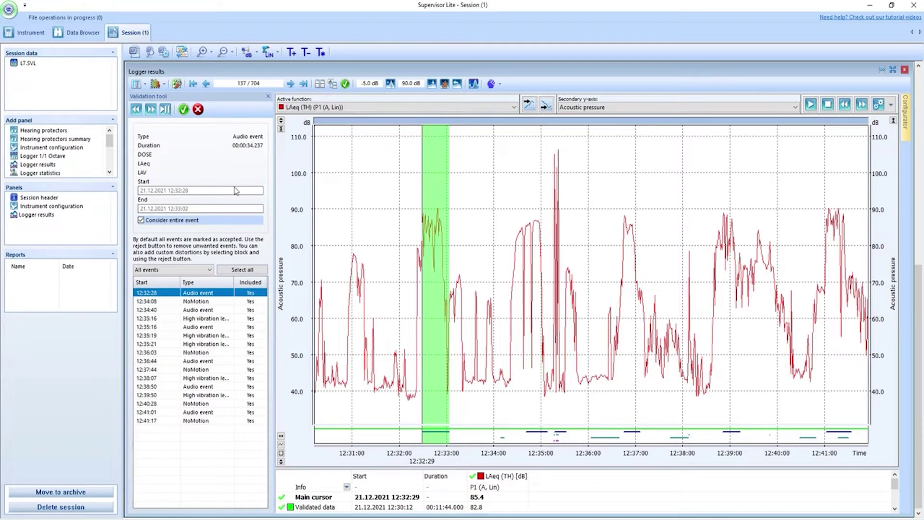
{"action": "left_click", "coordinate": [206, 302]}
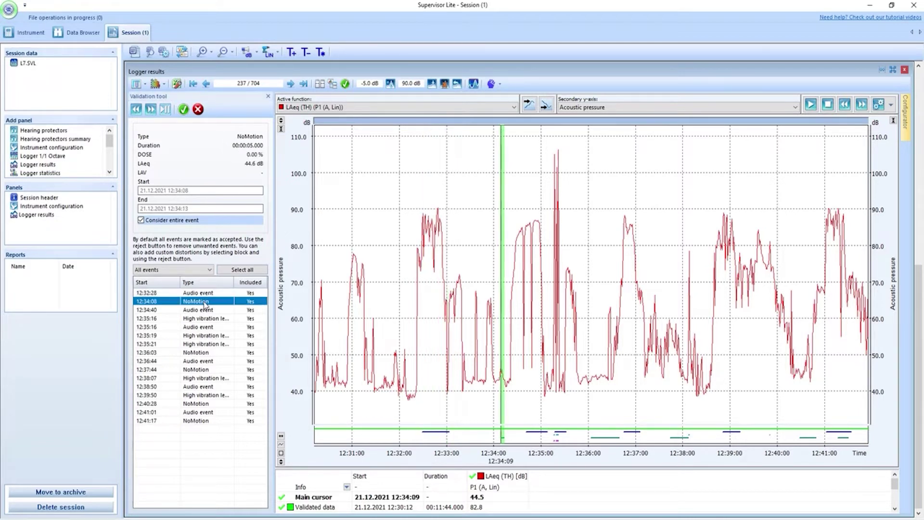
{"action": "left_click", "coordinate": [205, 310]}
{"action": "left_click", "coordinate": [206, 319]}
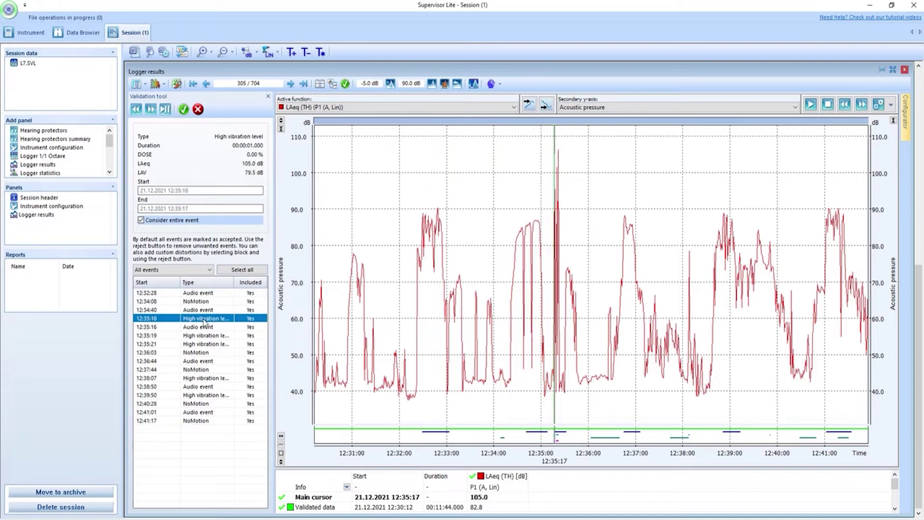
- Reselect the 12:32:28 Audio event in the validation event list
{"action": "left_click", "coordinate": [205, 293]}
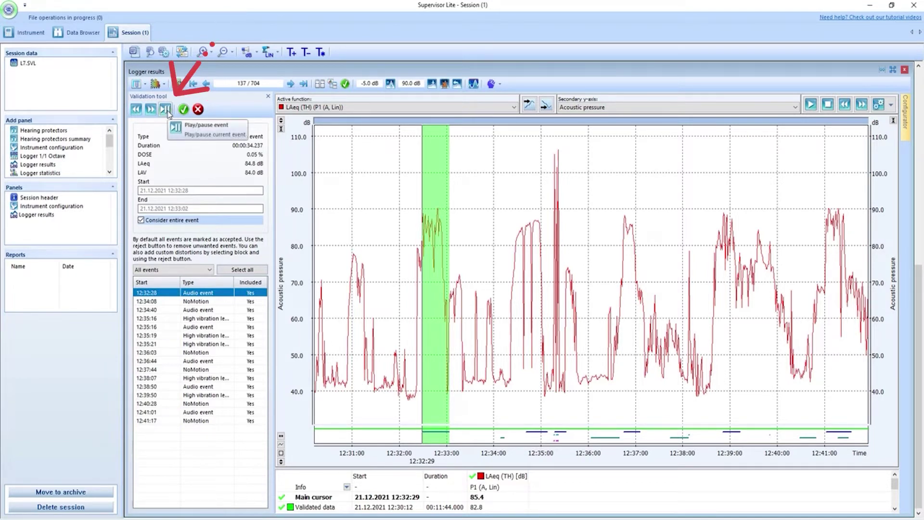
- Listen to the 12:32:28 audio event, then accept it as valid data
{"action": "left_click", "coordinate": [166, 110]}
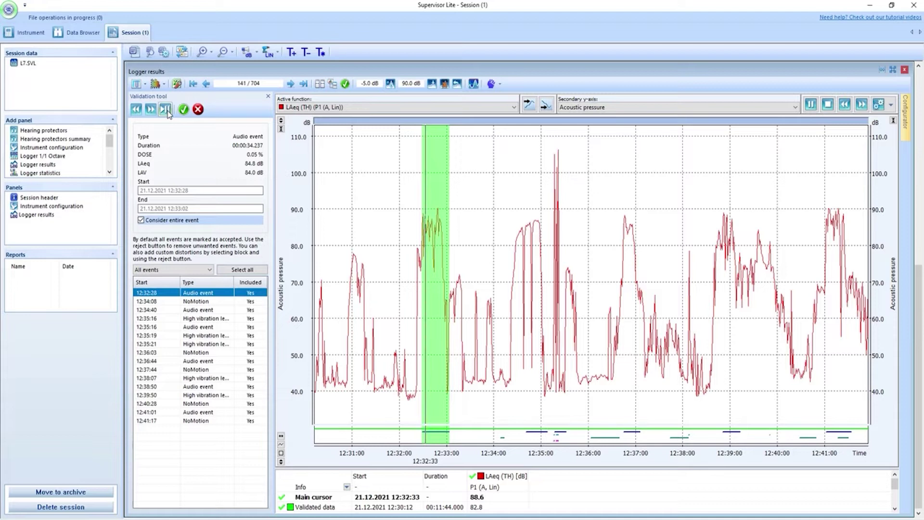
{"action": "left_click", "coordinate": [166, 109]}
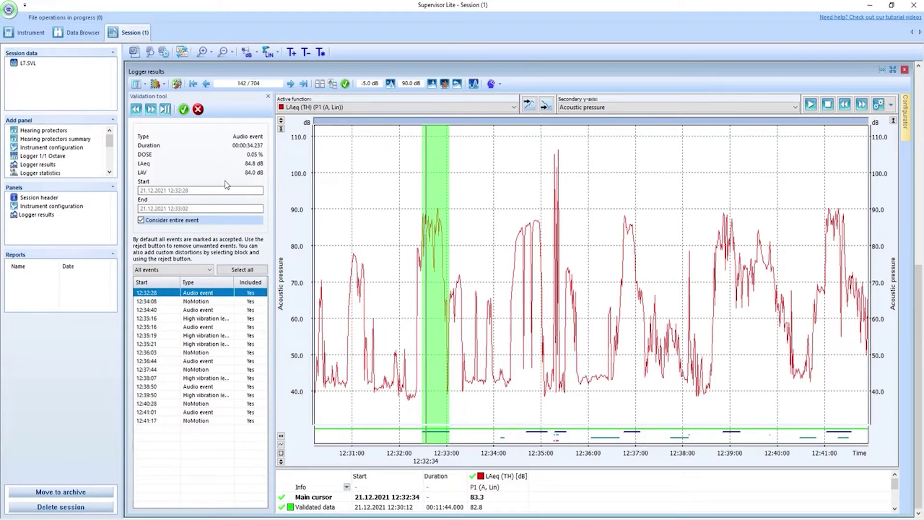
{"action": "left_click", "coordinate": [183, 109]}
- Step to the 12:34:08 NoMotion event and reject it
{"action": "left_click", "coordinate": [151, 109]}
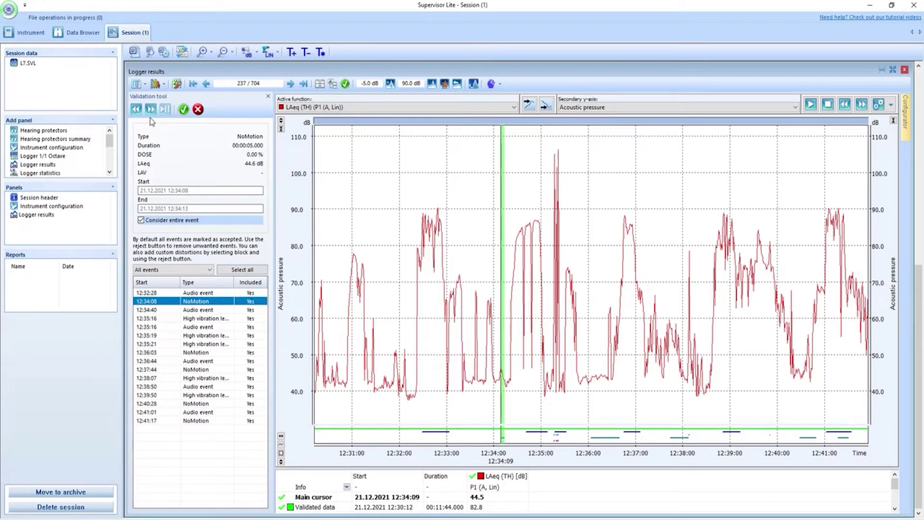
{"action": "left_click", "coordinate": [198, 109]}
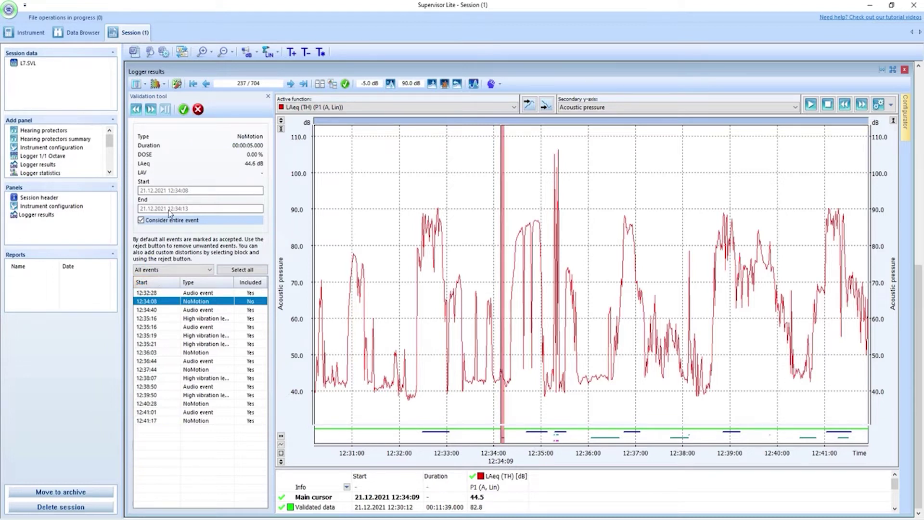
- Listen to the 12:34:40 Audio event, keep it, and advance to the 12:35:16 event
{"action": "left_click", "coordinate": [150, 109]}
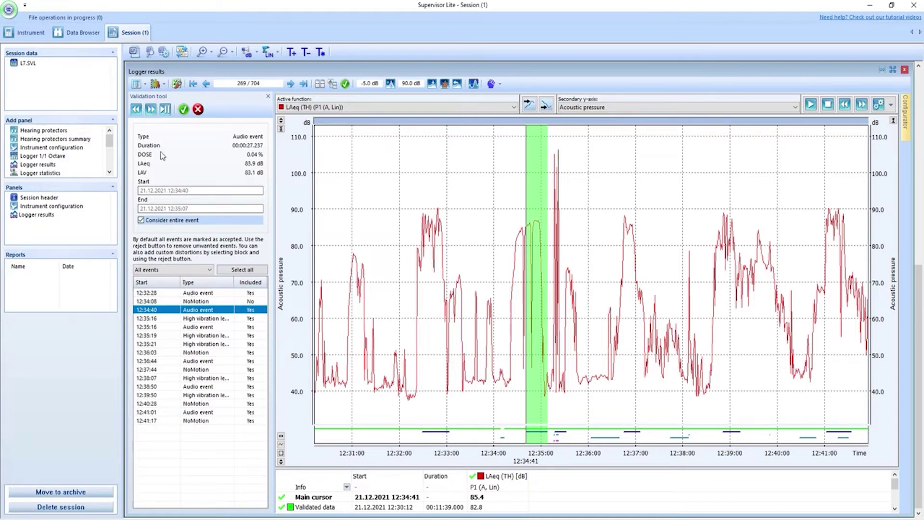
{"action": "left_click", "coordinate": [165, 113]}
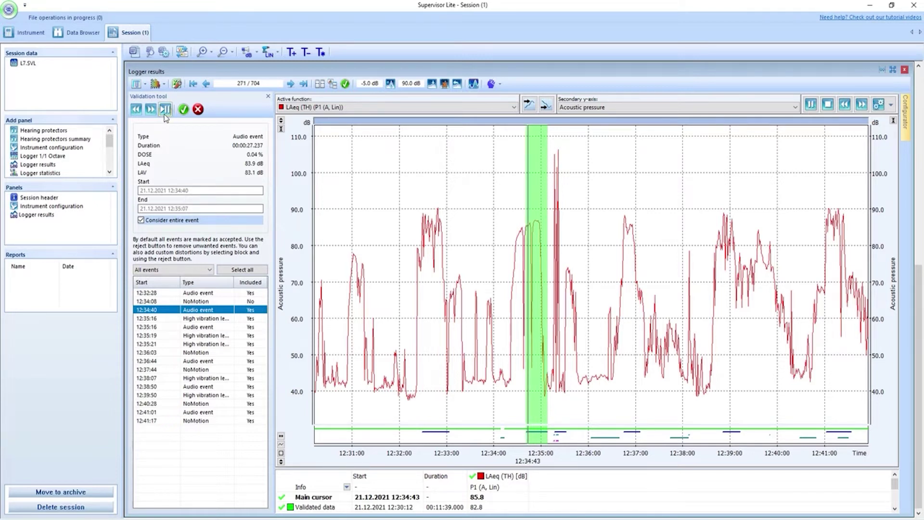
{"action": "left_click", "coordinate": [164, 114]}
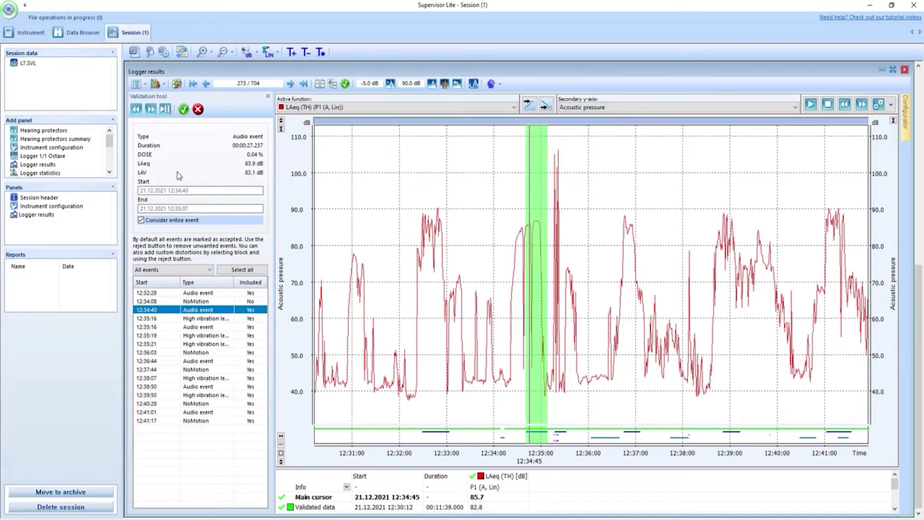
{"action": "left_click", "coordinate": [152, 114]}
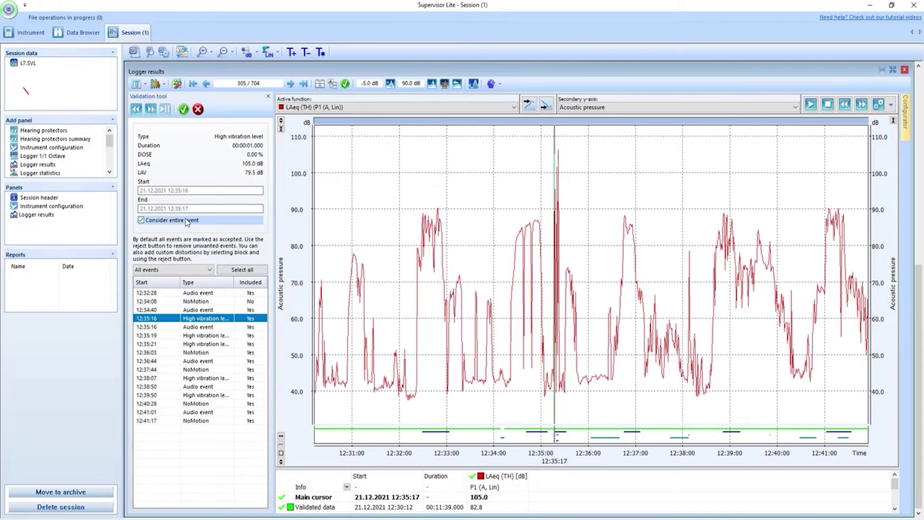
- Filter to High vibration level events and reject all five at once
{"action": "left_click", "coordinate": [188, 268]}
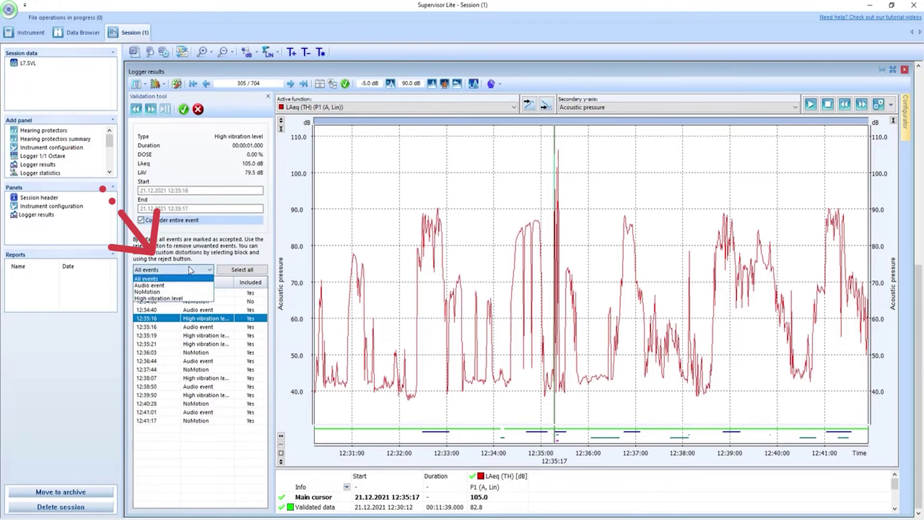
{"action": "left_click", "coordinate": [174, 299]}
{"action": "left_click", "coordinate": [242, 270]}
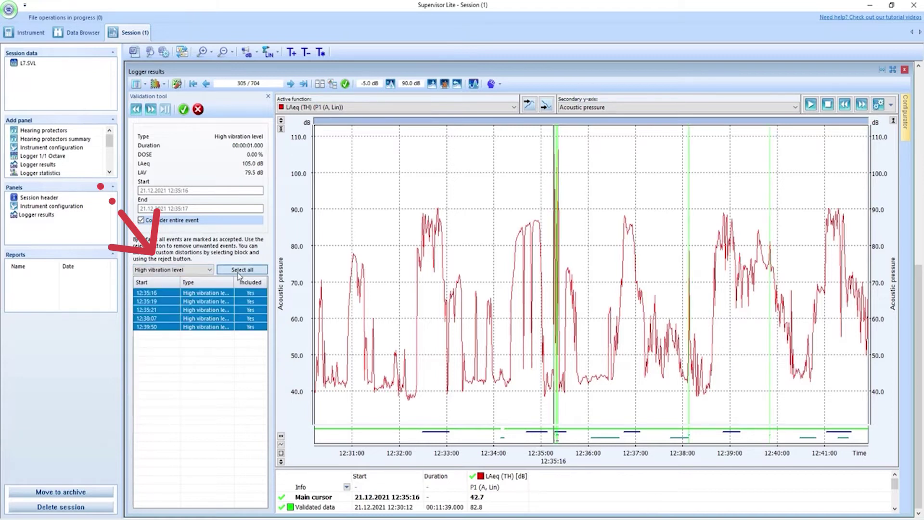
{"action": "left_click", "coordinate": [197, 110]}
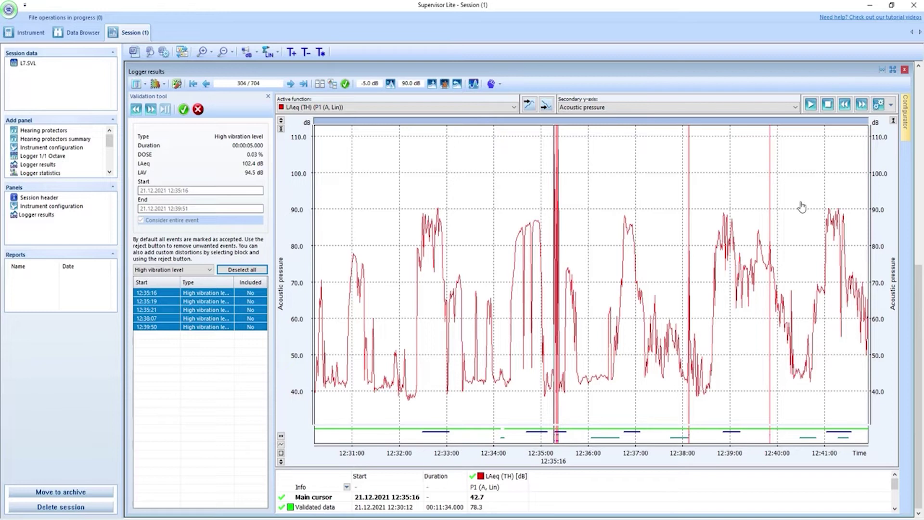
- Show all events again and play back the 12:35:16 Audio event
{"action": "left_click", "coordinate": [173, 270]}
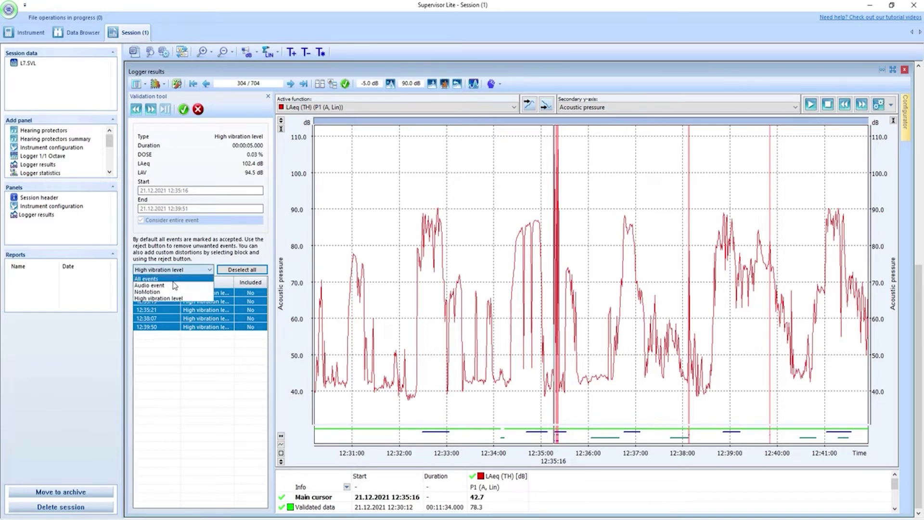
{"action": "left_click", "coordinate": [169, 278]}
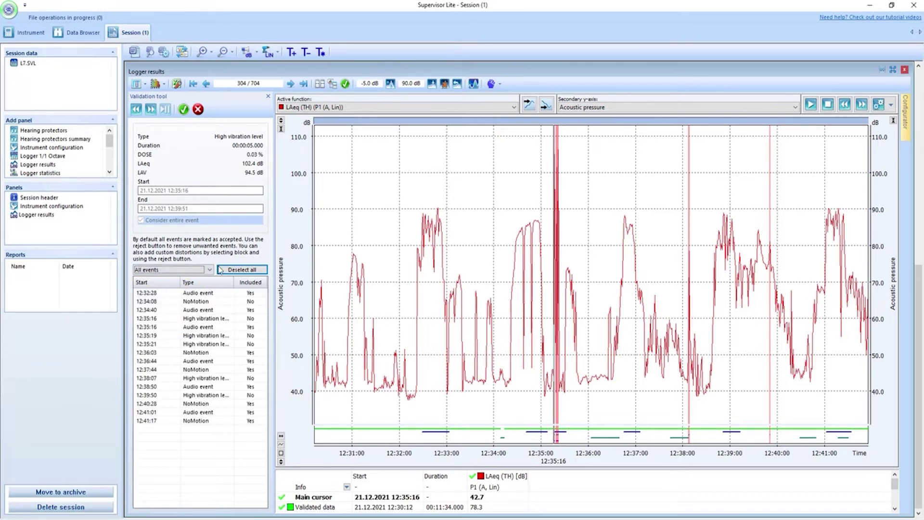
{"action": "left_click", "coordinate": [201, 328]}
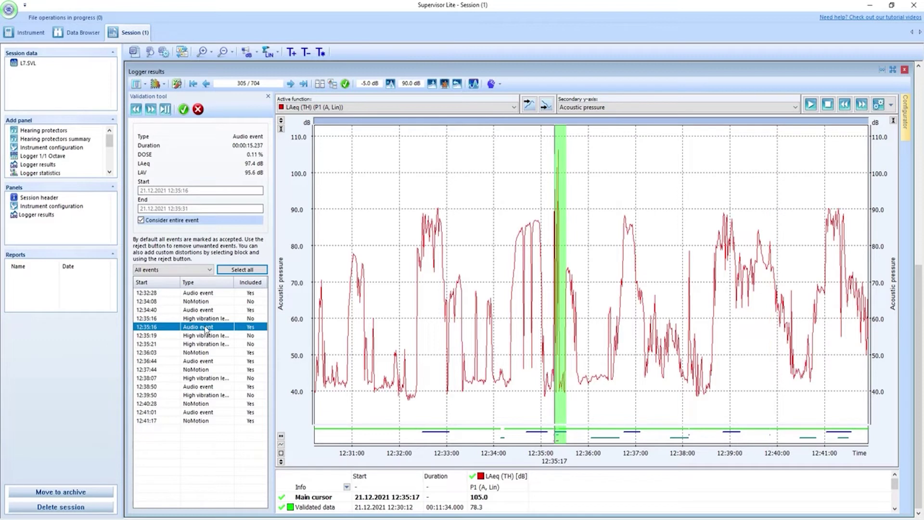
{"action": "left_click", "coordinate": [166, 110]}
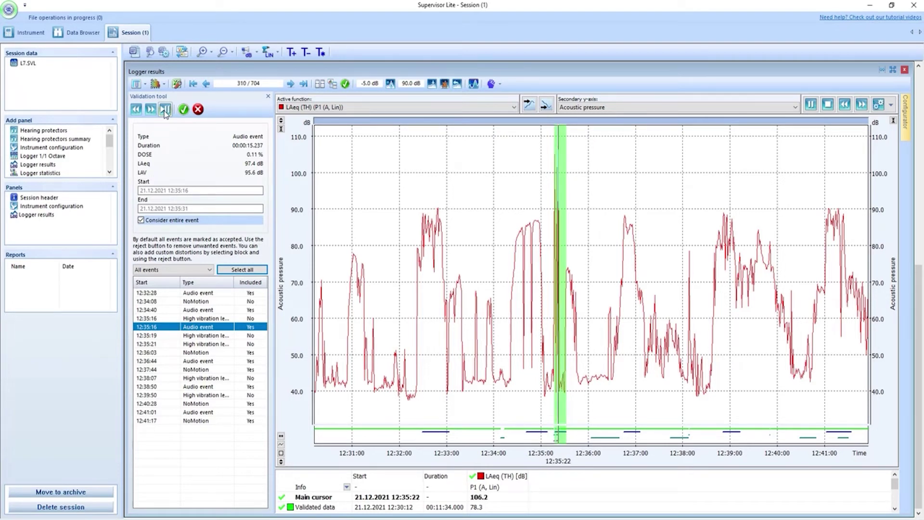
- Reject the 12:35:16 Audio event and the 12:36:03 NoMotion event
{"action": "left_click", "coordinate": [165, 109]}
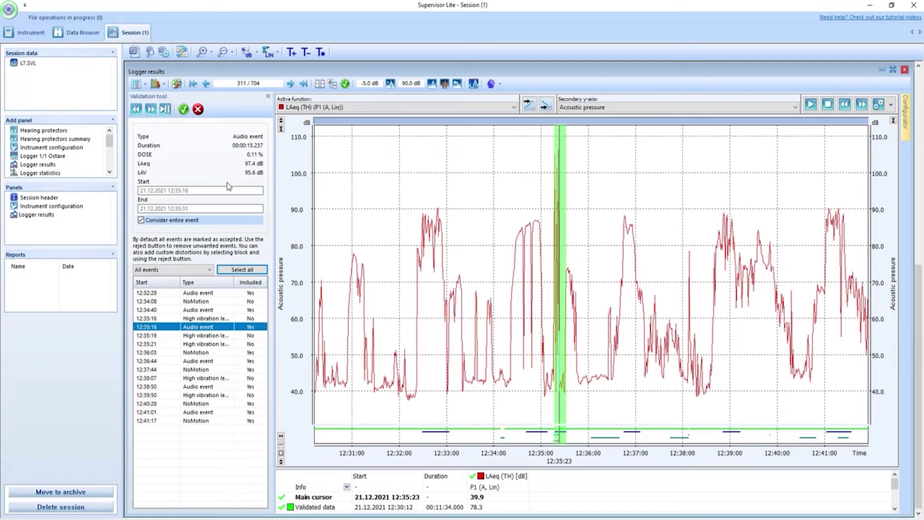
{"action": "left_click", "coordinate": [198, 110]}
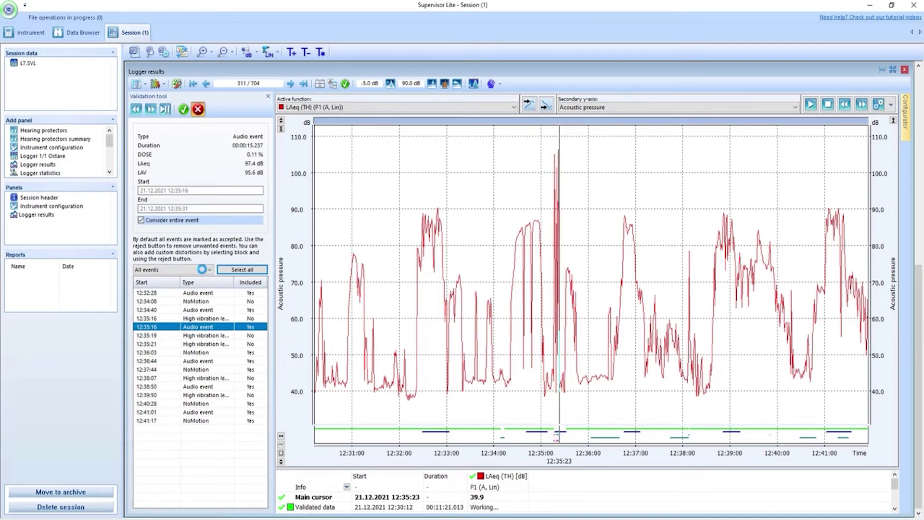
{"action": "left_click", "coordinate": [150, 110]}
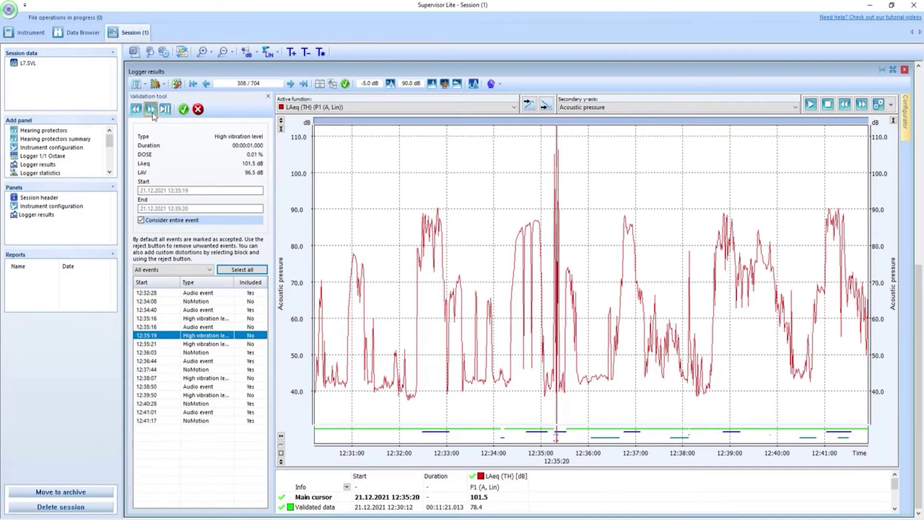
{"action": "left_click", "coordinate": [150, 109]}
{"action": "left_click", "coordinate": [151, 109]}
{"action": "left_click", "coordinate": [151, 110]}
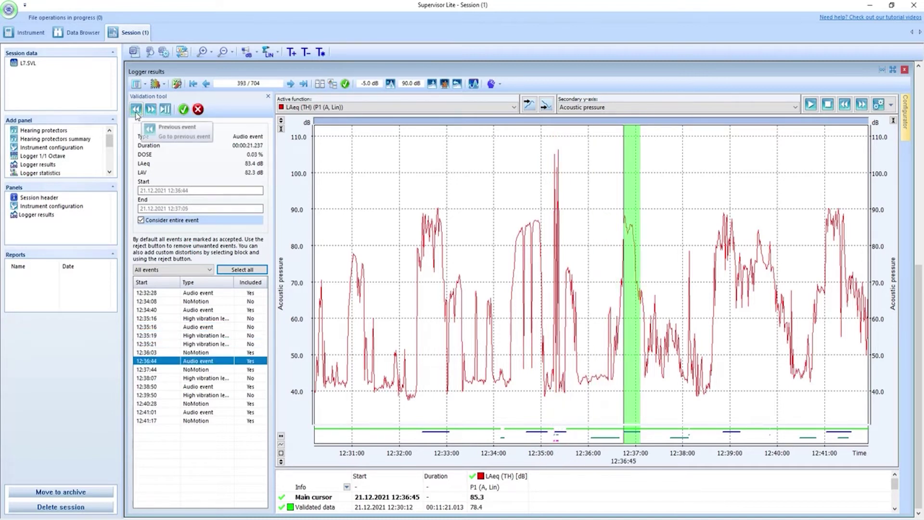
{"action": "left_click", "coordinate": [136, 109]}
{"action": "left_click", "coordinate": [197, 110]}
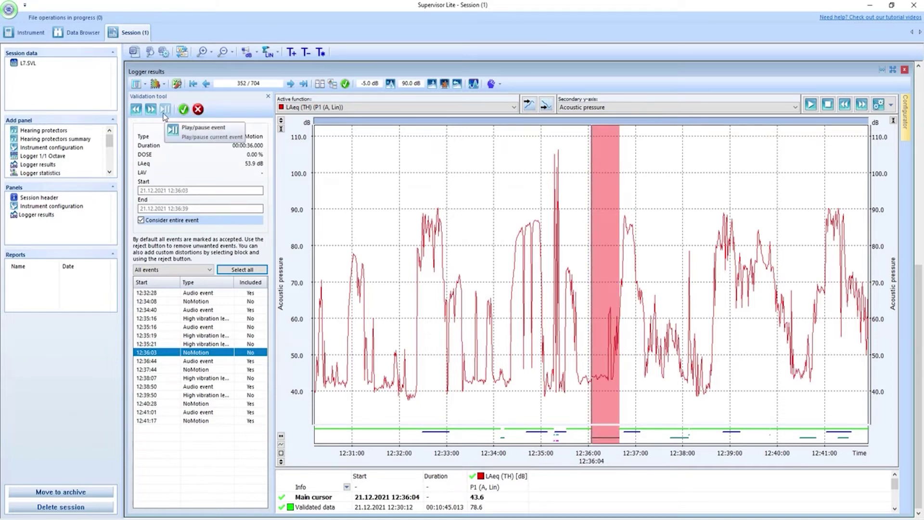
- Step to the 12:41:01 Audio event, listen to it, and reject it
{"action": "left_click", "coordinate": [151, 110]}
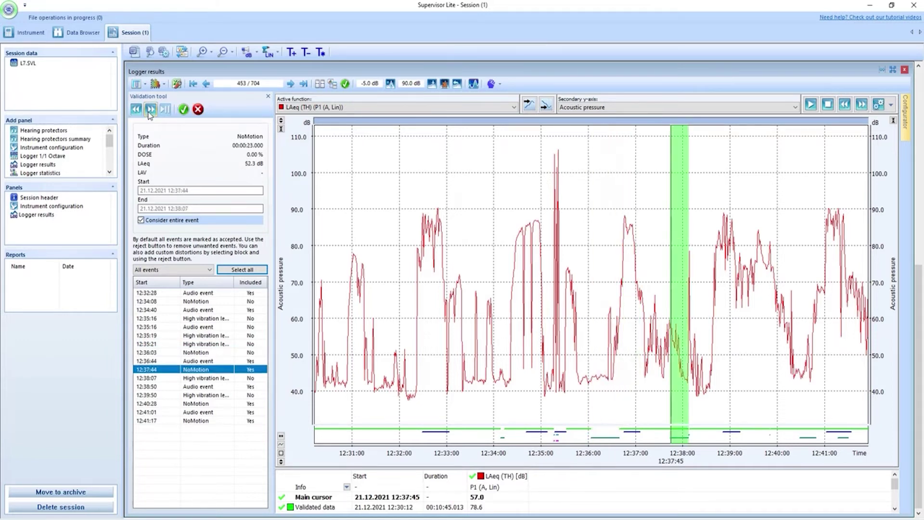
{"action": "left_click", "coordinate": [150, 110]}
{"action": "left_click", "coordinate": [150, 110]}
{"action": "left_click", "coordinate": [151, 111]}
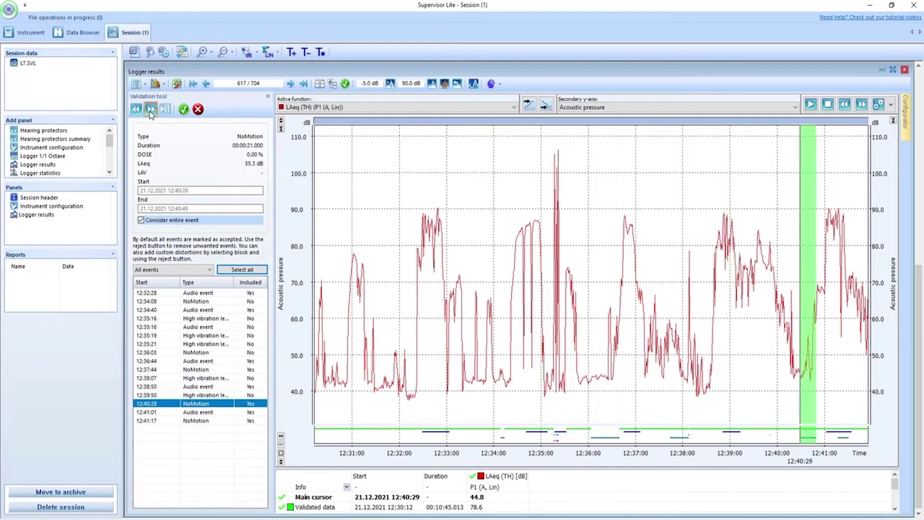
{"action": "left_click", "coordinate": [151, 110]}
{"action": "left_click", "coordinate": [166, 110]}
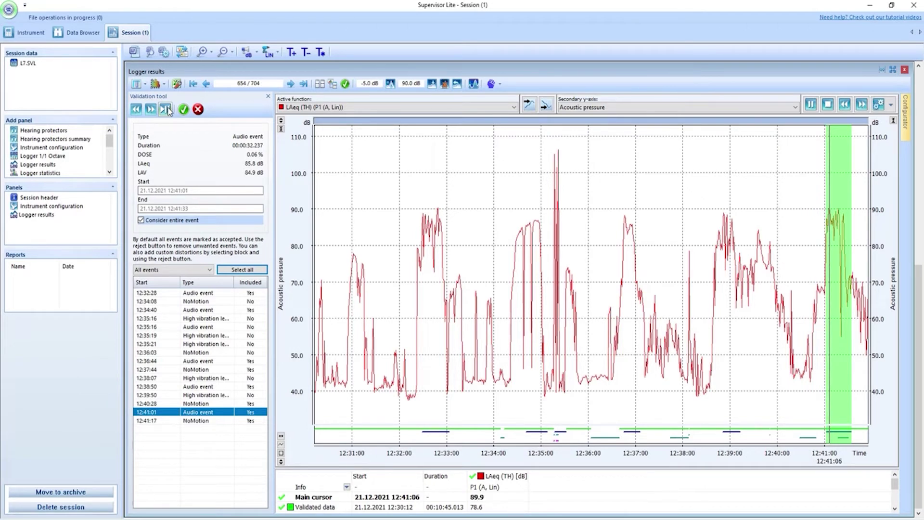
{"action": "left_click", "coordinate": [167, 110]}
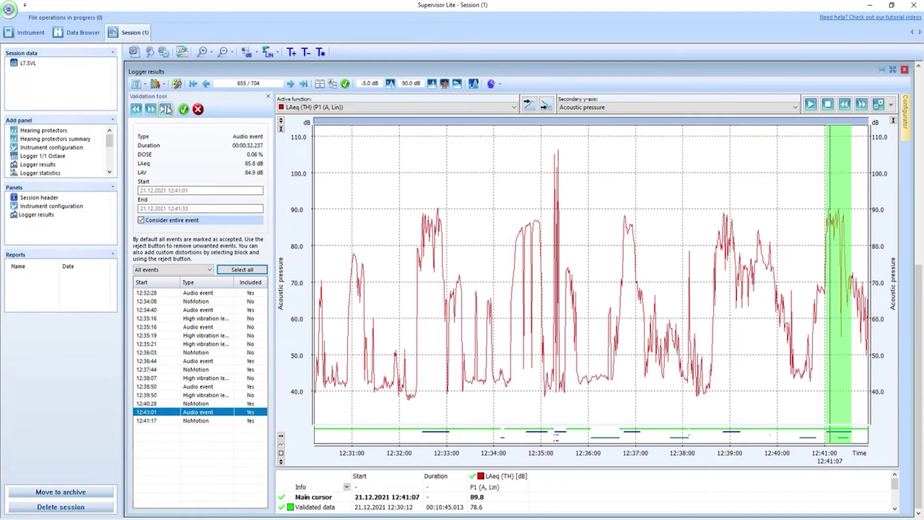
{"action": "left_click", "coordinate": [198, 110]}
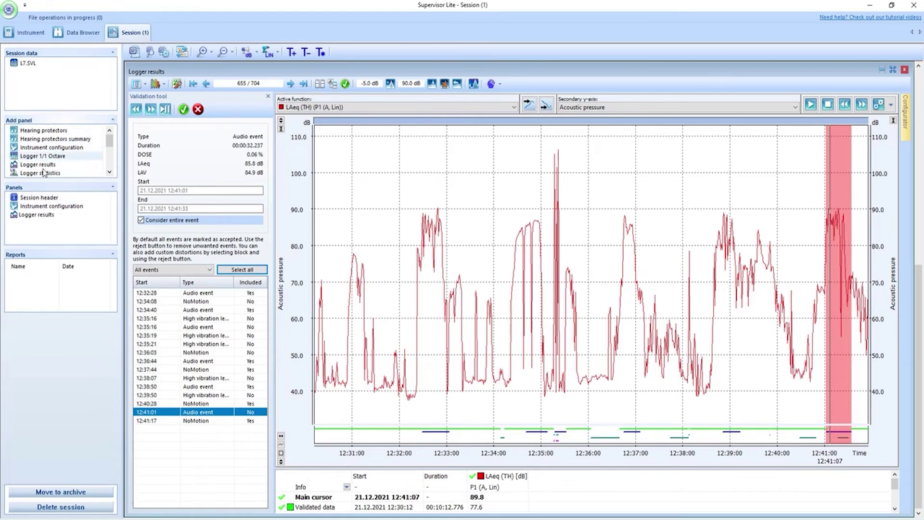
{"action": "left_click", "coordinate": [109, 171]}
{"action": "left_click", "coordinate": [109, 171]}
{"action": "left_click", "coordinate": [109, 171]}
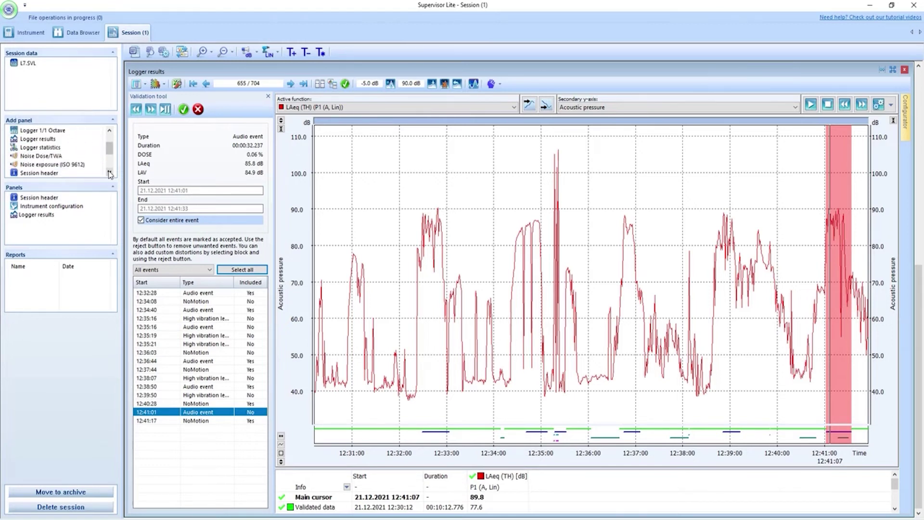
- Add a Noise Dose/TWA panel on the Validated data, giving 8-hour TWA 71.8 dB
{"action": "double_click", "coordinate": [38, 157]}
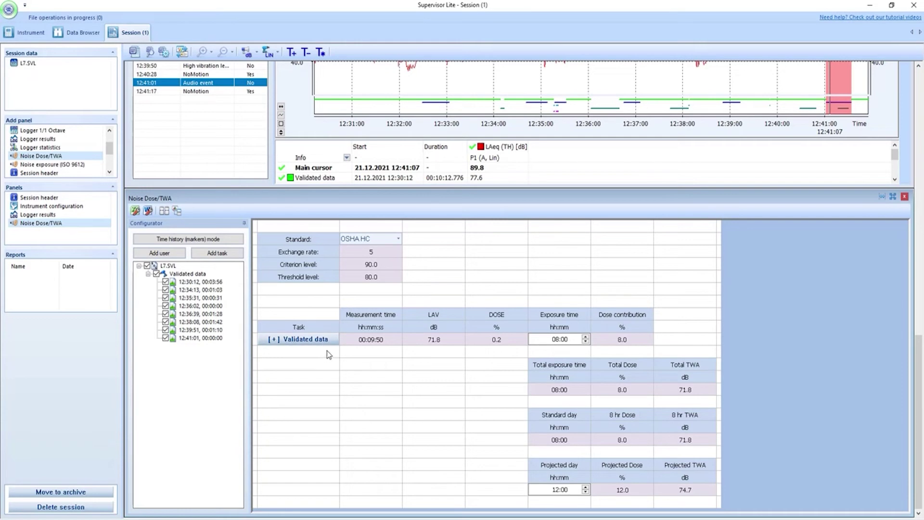
{"action": "left_click", "coordinate": [83, 33]}
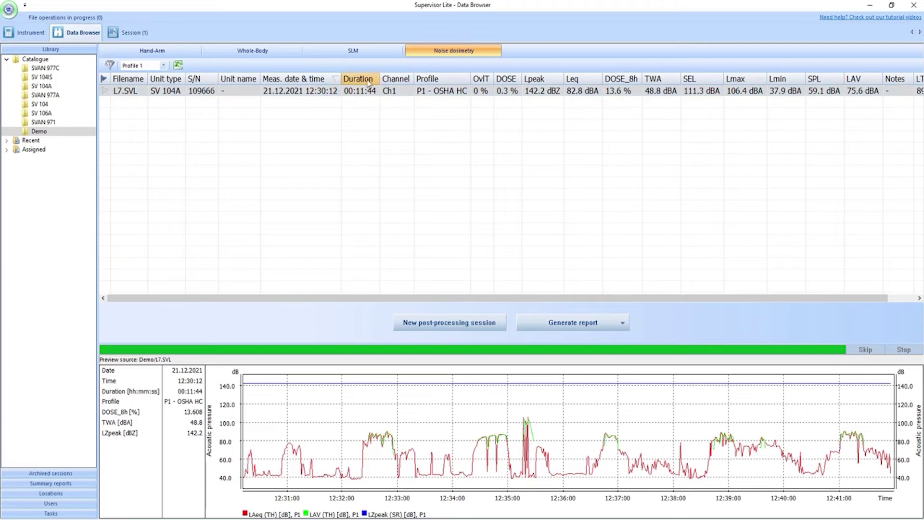
{"action": "left_click", "coordinate": [129, 33]}
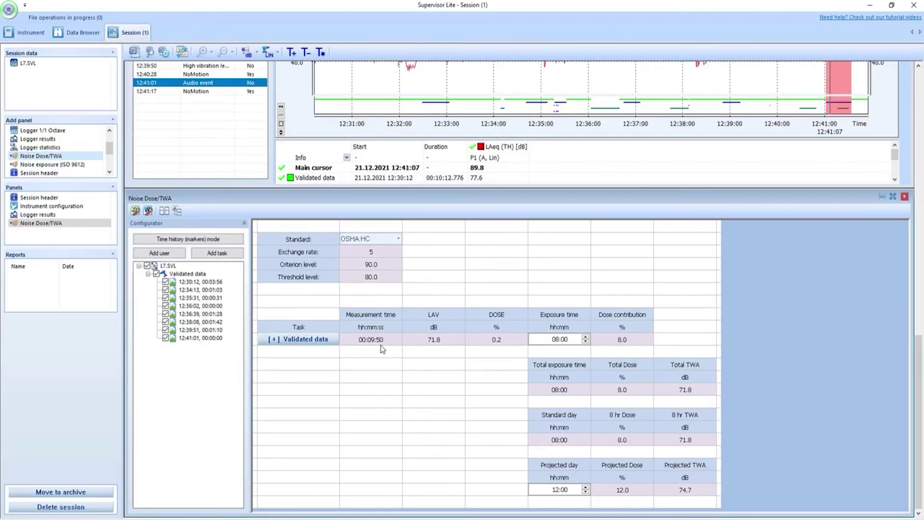
{"action": "left_click", "coordinate": [336, 342]}
- Switch the Noise Dose/TWA standard to ACGIH, giving a 77.2 dB 8-hour TWA at 16.5 % dose
{"action": "left_click", "coordinate": [378, 240]}
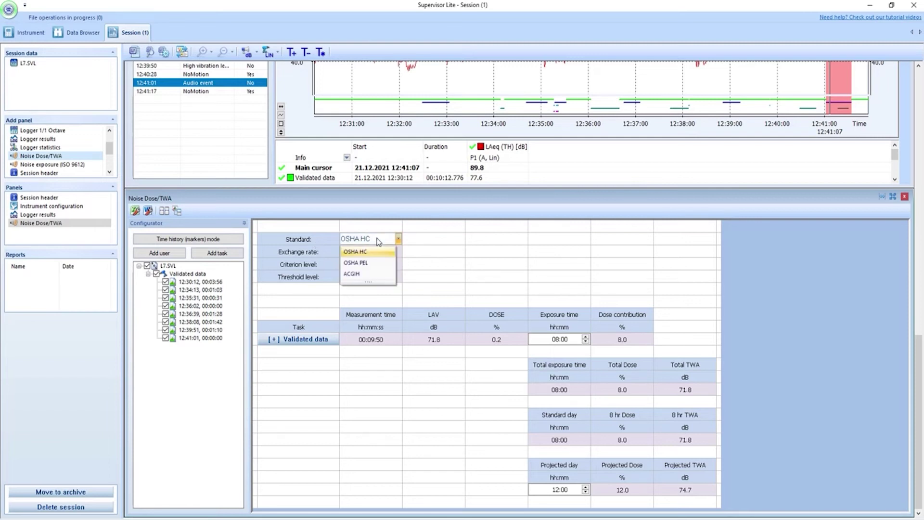
{"action": "left_click", "coordinate": [358, 274]}
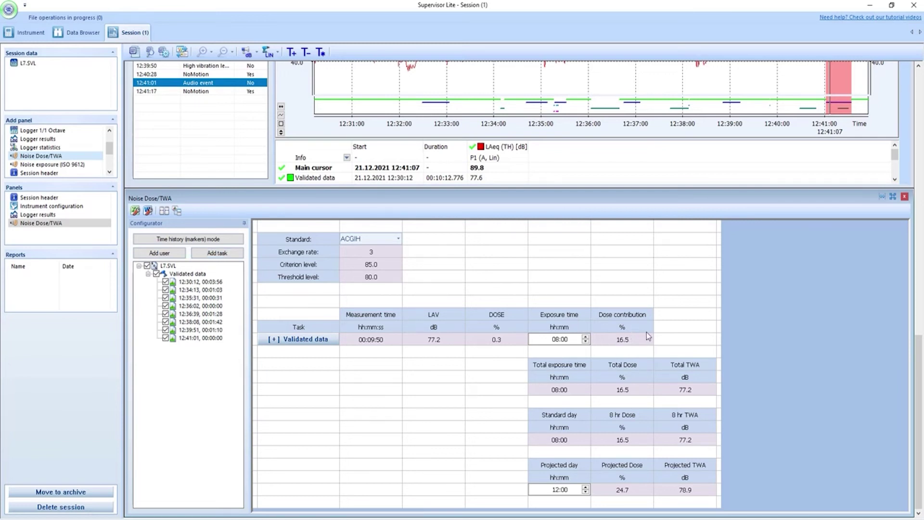
{"action": "left_click", "coordinate": [110, 132]}
{"action": "left_click", "coordinate": [109, 132]}
{"action": "left_click", "coordinate": [109, 132]}
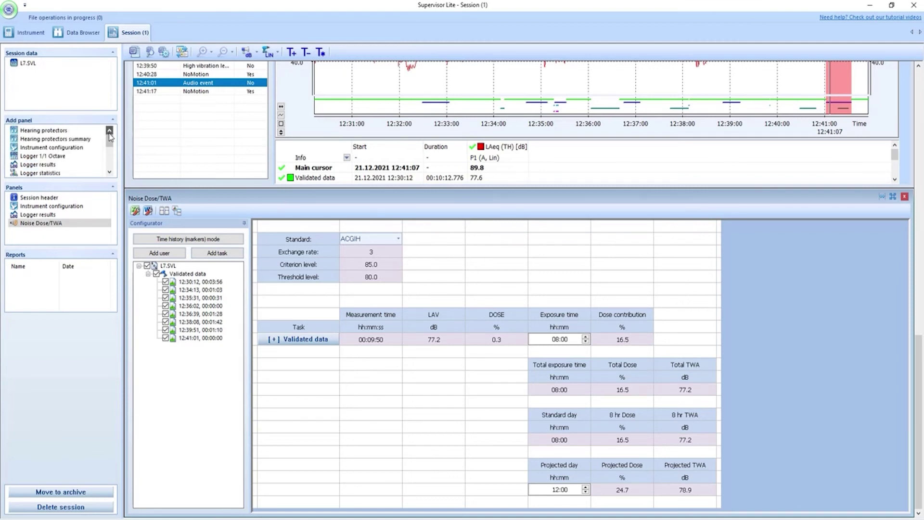
{"action": "double_click", "coordinate": [59, 131]}
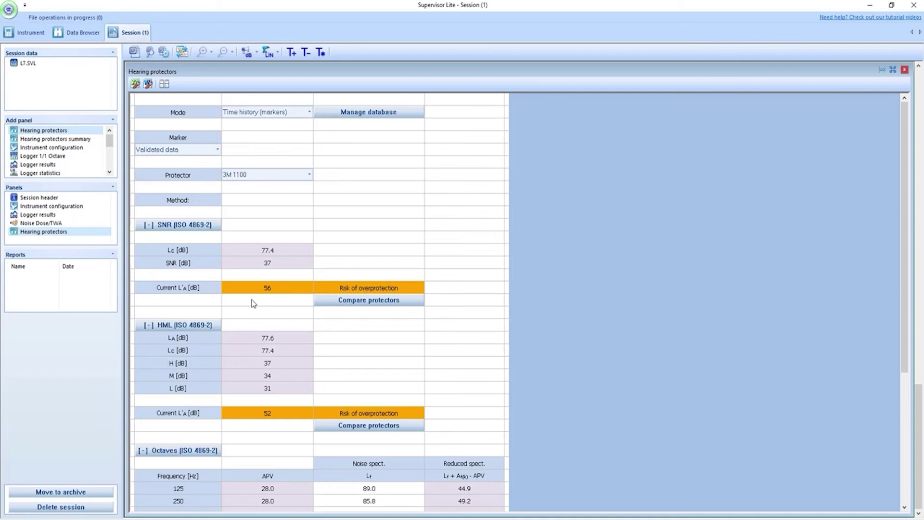
{"action": "left_click", "coordinate": [368, 301]}
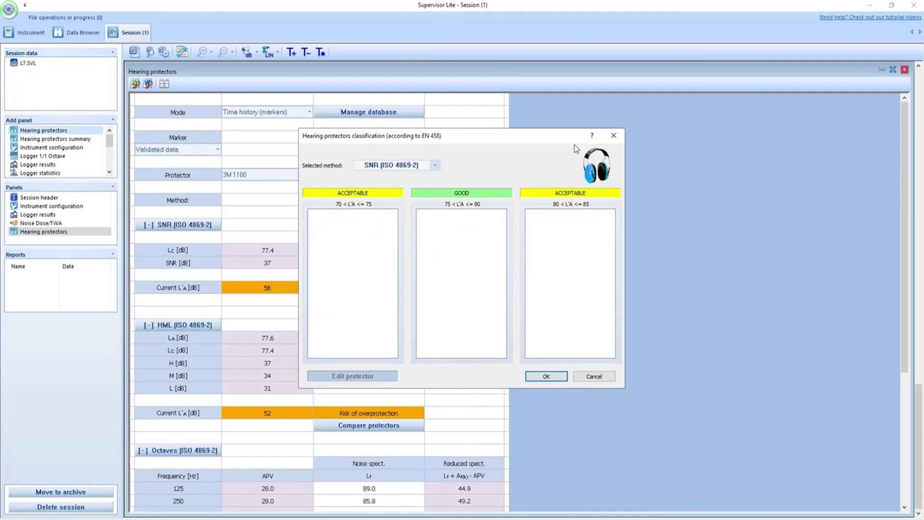
{"action": "left_click", "coordinate": [584, 376]}
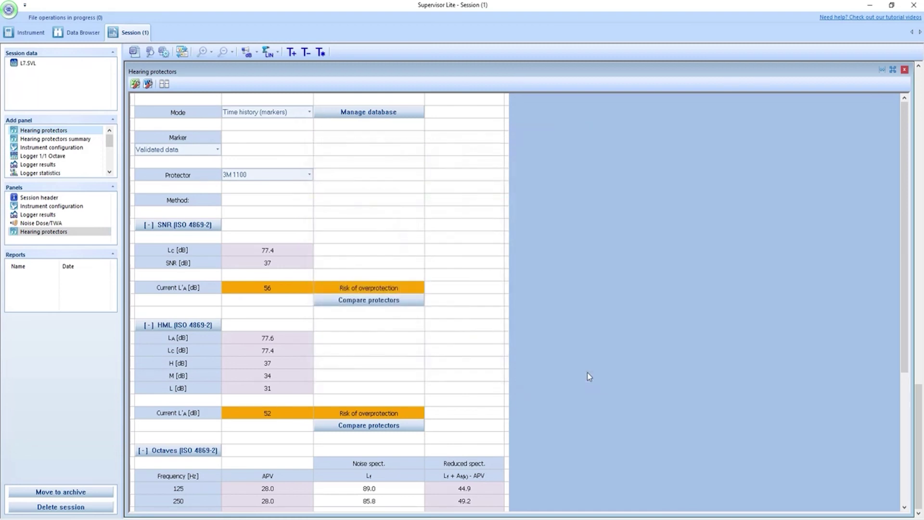
{"action": "left_click", "coordinate": [284, 178]}
{"action": "scroll", "coordinate": [284, 209], "scroll_direction": "down", "scroll_amount": 6}
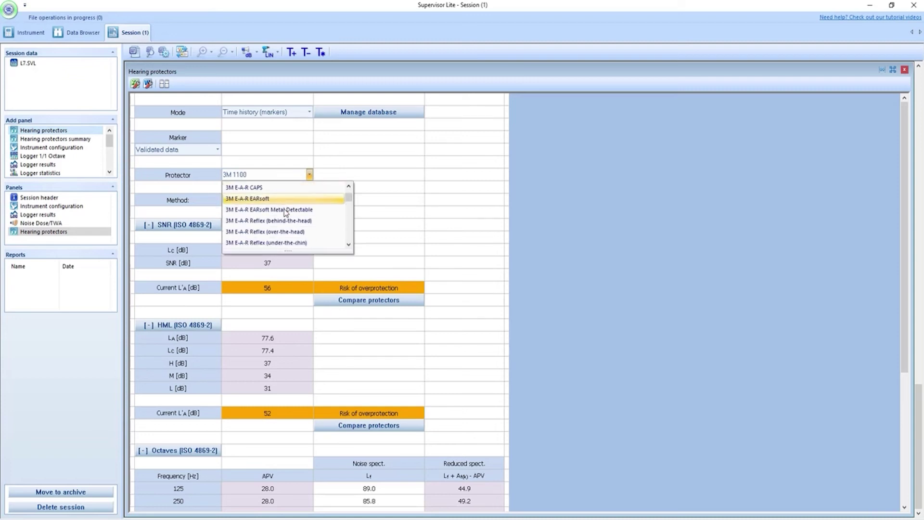
{"action": "left_click", "coordinate": [465, 203]}
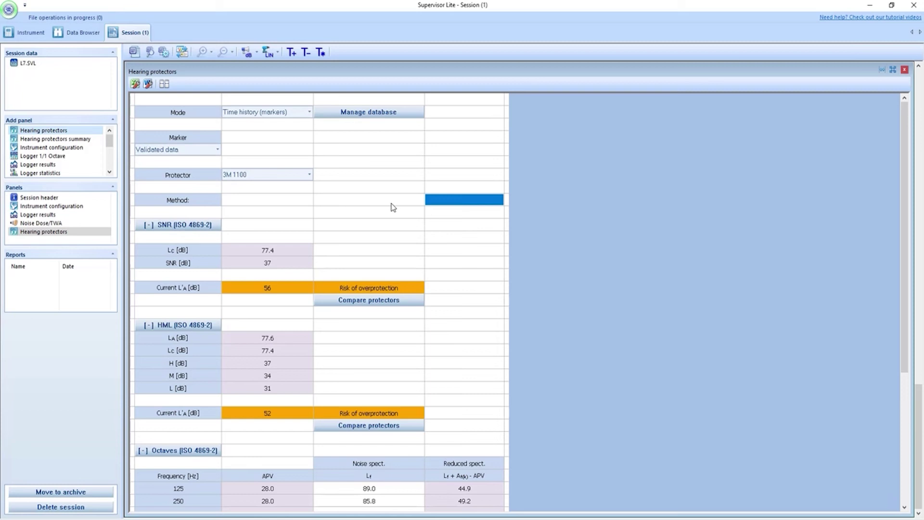
- Untick Accepted under Highlight validated regions in Report options, then generate the Word report Report.doc
{"action": "left_click", "coordinate": [164, 53]}
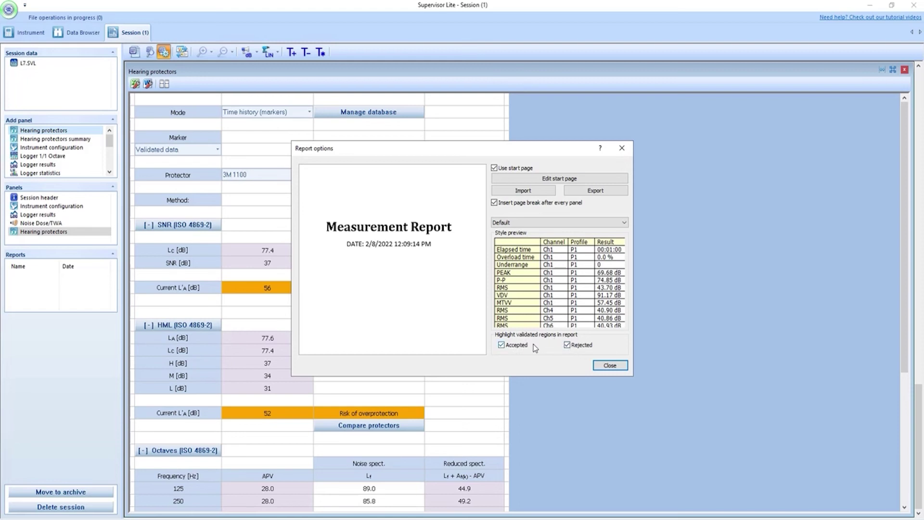
{"action": "left_click", "coordinate": [503, 345]}
{"action": "left_click", "coordinate": [609, 365]}
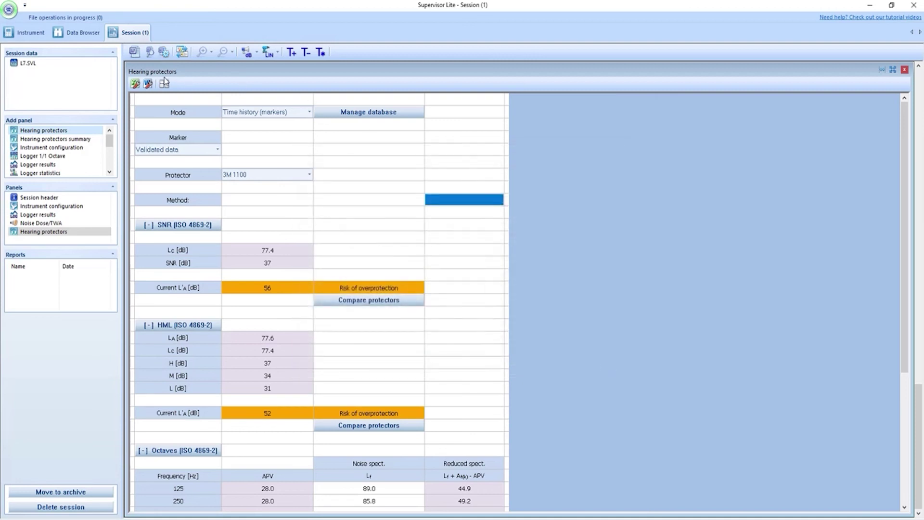
{"action": "left_click", "coordinate": [134, 51]}
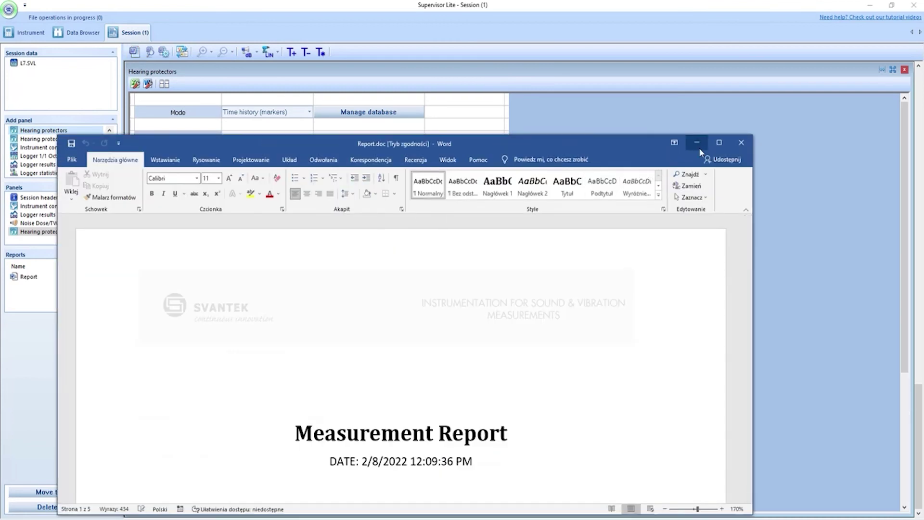
- Maximize Report.doc in Word and scroll through its pages down to the 3M 1100 Hearing protectors table
{"action": "left_click", "coordinate": [719, 143]}
{"action": "scroll", "coordinate": [557, 202], "scroll_direction": "down", "scroll_amount": 5}
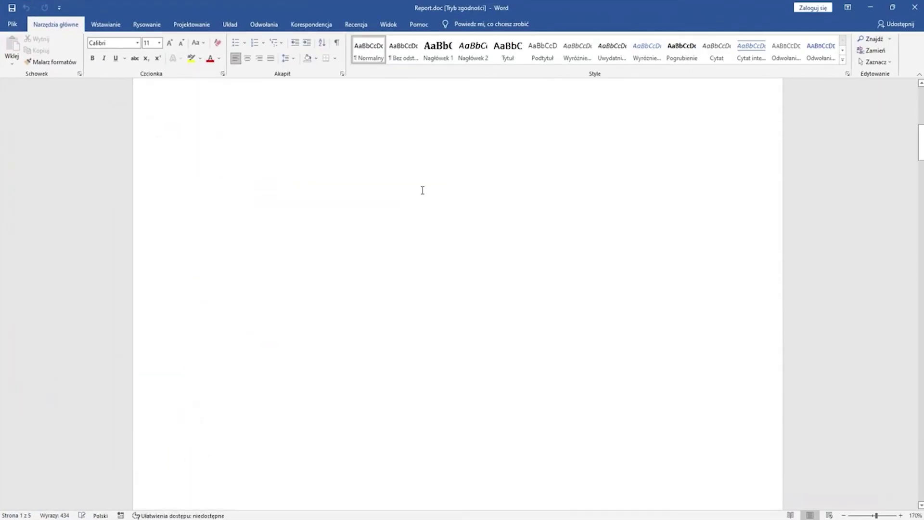
{"action": "scroll", "coordinate": [414, 190], "scroll_direction": "down", "scroll_amount": 8}
{"action": "scroll", "coordinate": [481, 164], "scroll_direction": "up", "scroll_amount": 3}
{"action": "scroll", "coordinate": [496, 152], "scroll_direction": "down", "scroll_amount": 5}
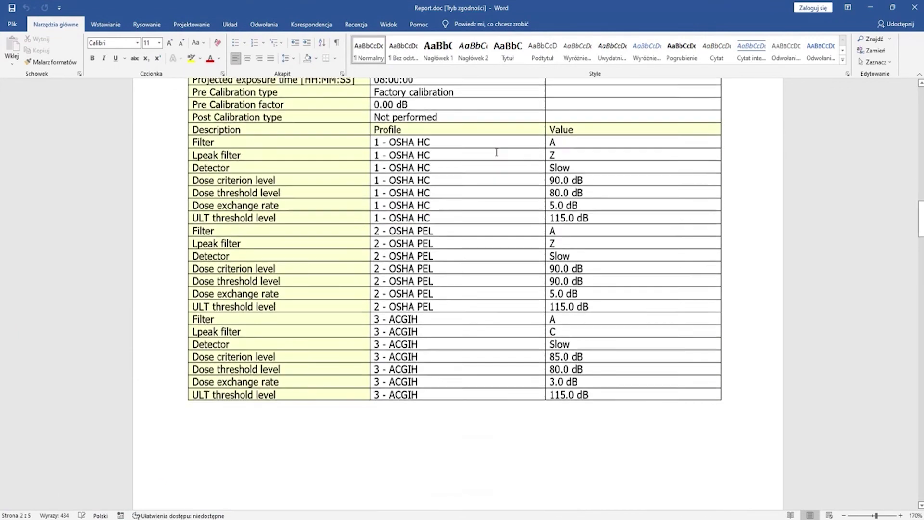
{"action": "scroll", "coordinate": [496, 153], "scroll_direction": "down", "scroll_amount": 10}
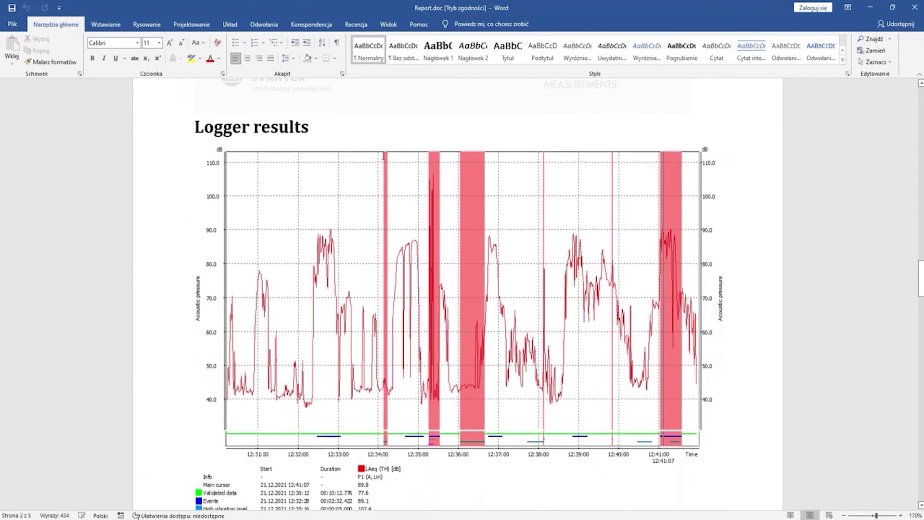
{"action": "scroll", "coordinate": [450, 327], "scroll_direction": "down", "scroll_amount": 3}
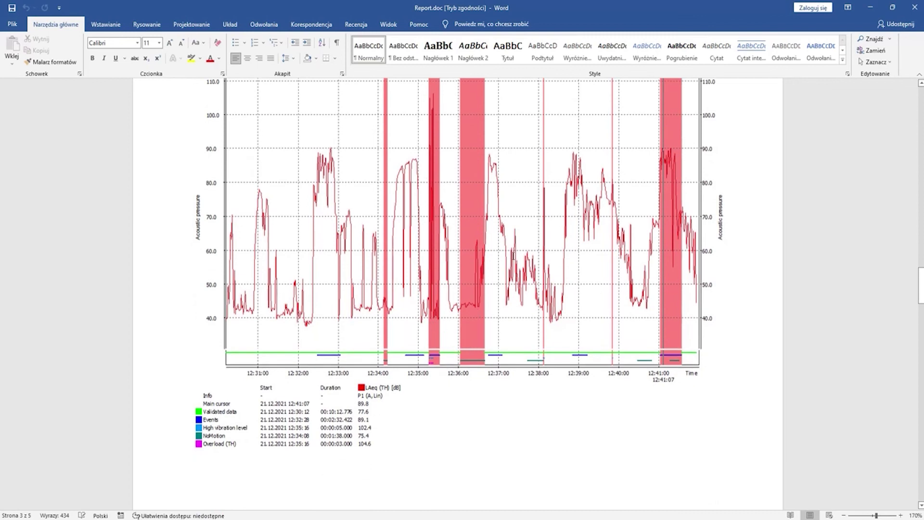
{"action": "scroll", "coordinate": [420, 197], "scroll_direction": "down", "scroll_amount": 12}
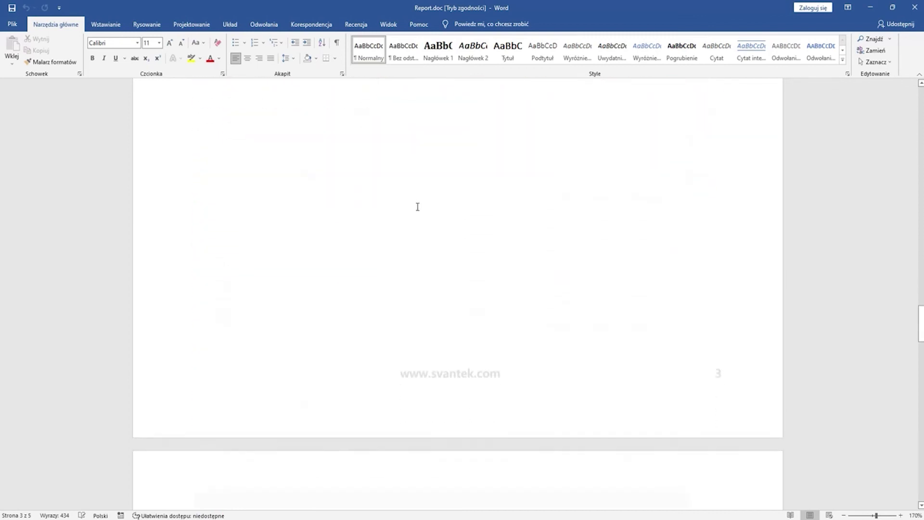
{"action": "scroll", "coordinate": [417, 206], "scroll_direction": "up", "scroll_amount": 18}
{"action": "scroll", "coordinate": [416, 232], "scroll_direction": "down", "scroll_amount": 5}
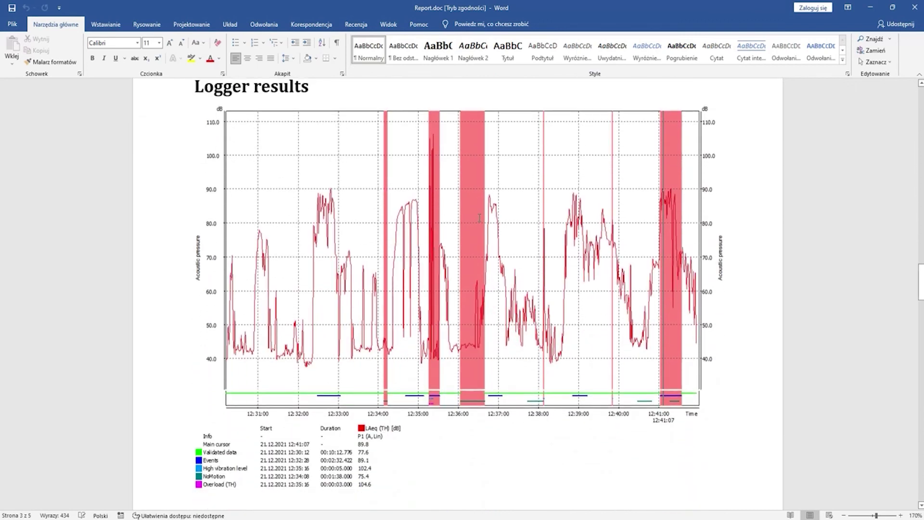
{"action": "scroll", "coordinate": [477, 219], "scroll_direction": "down", "scroll_amount": 20}
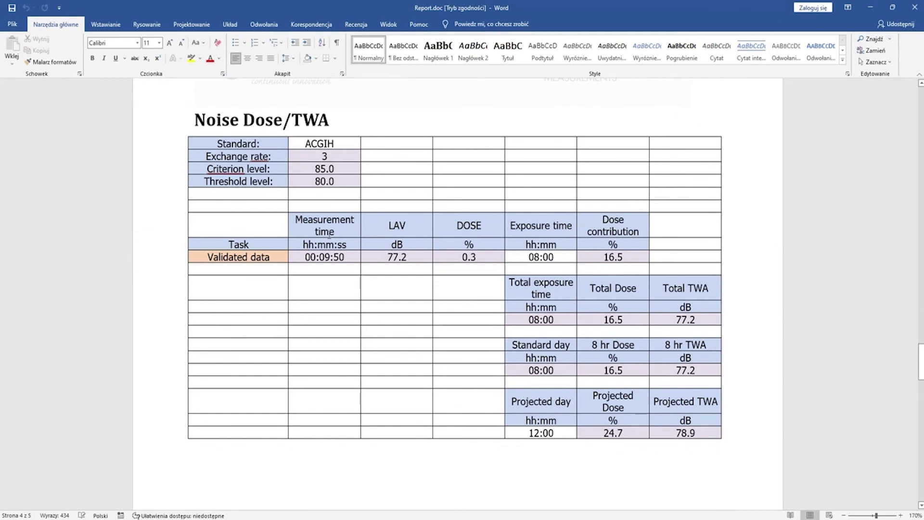
{"action": "scroll", "coordinate": [323, 144], "scroll_direction": "down", "scroll_amount": 15}
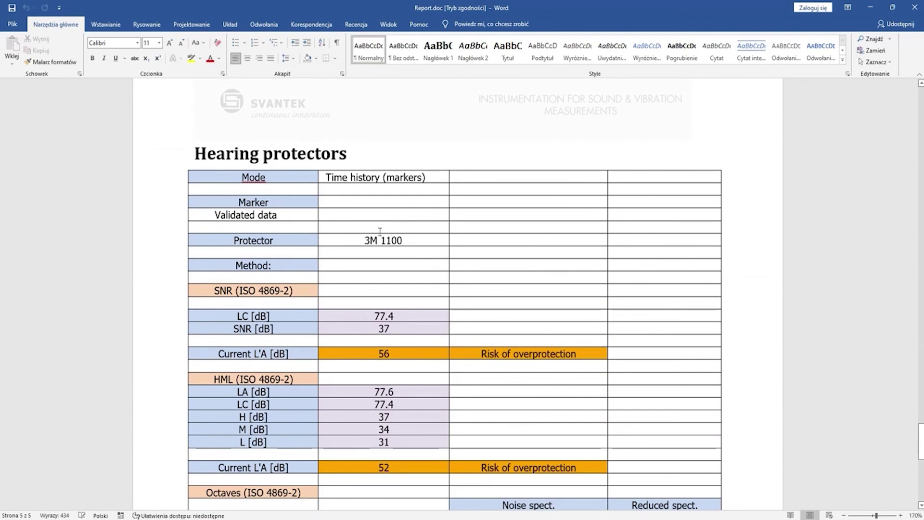
{"action": "scroll", "coordinate": [476, 293], "scroll_direction": "down", "scroll_amount": 5}
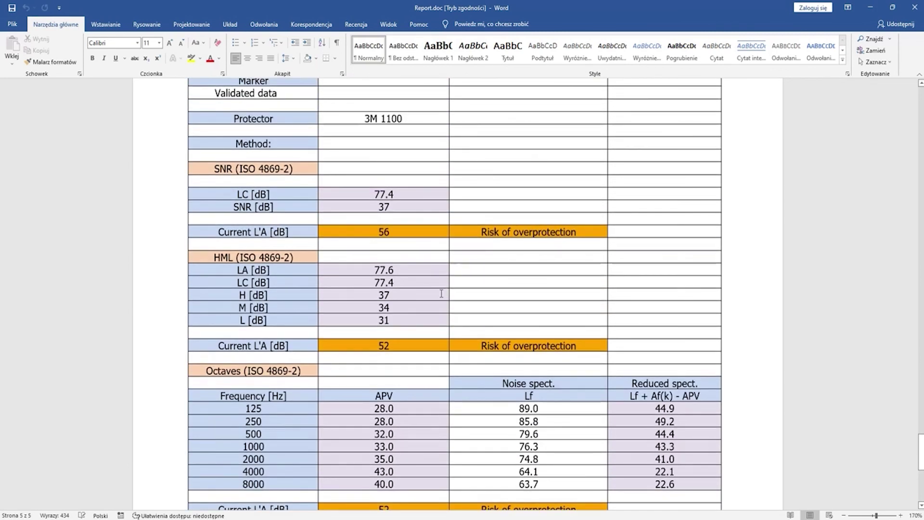
{"action": "scroll", "coordinate": [433, 297], "scroll_direction": "up", "scroll_amount": 8}
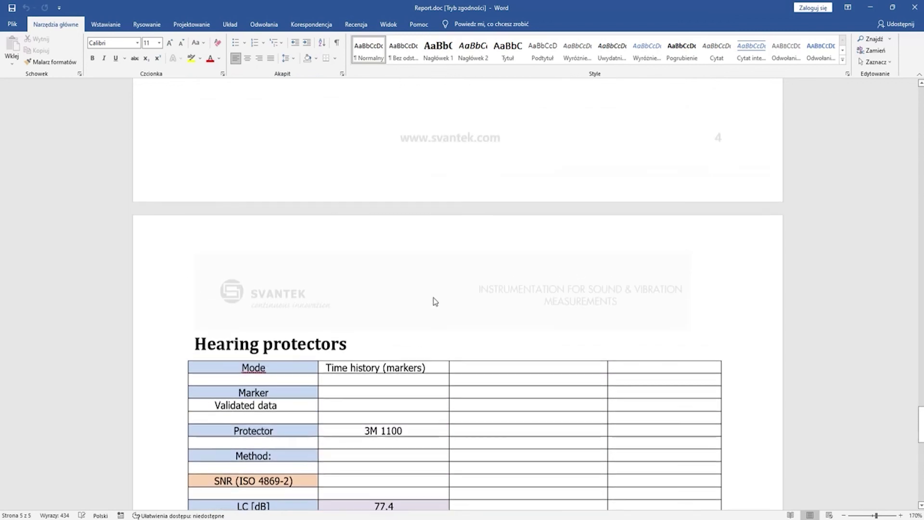
{"action": "scroll", "coordinate": [425, 301], "scroll_direction": "down", "scroll_amount": 3}
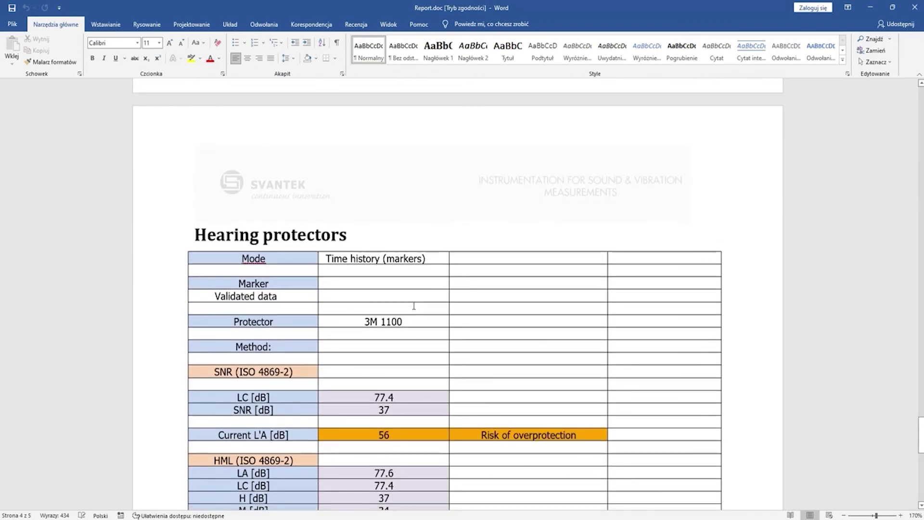
{"action": "left_click", "coordinate": [870, 7]}
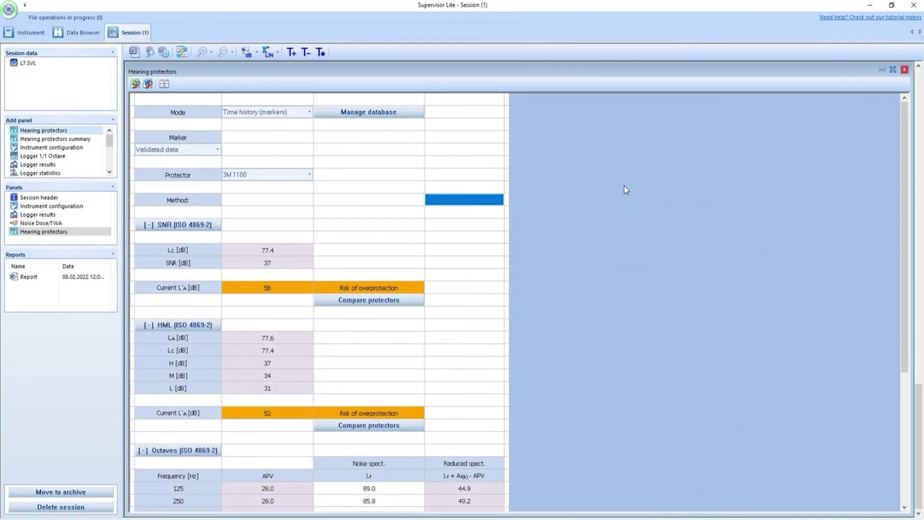